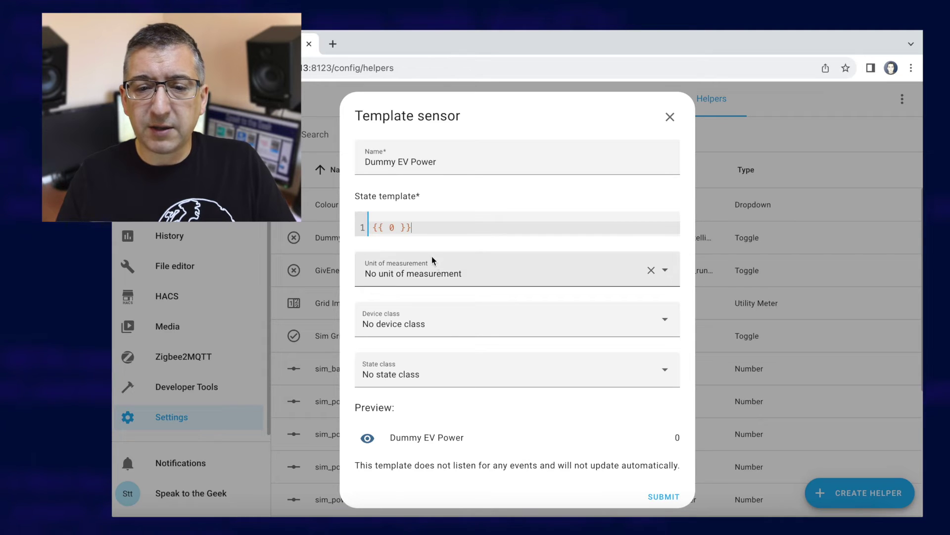
Set the unit of measurement of the Dummy EV Power template sensor to W.
left_click(471, 275)
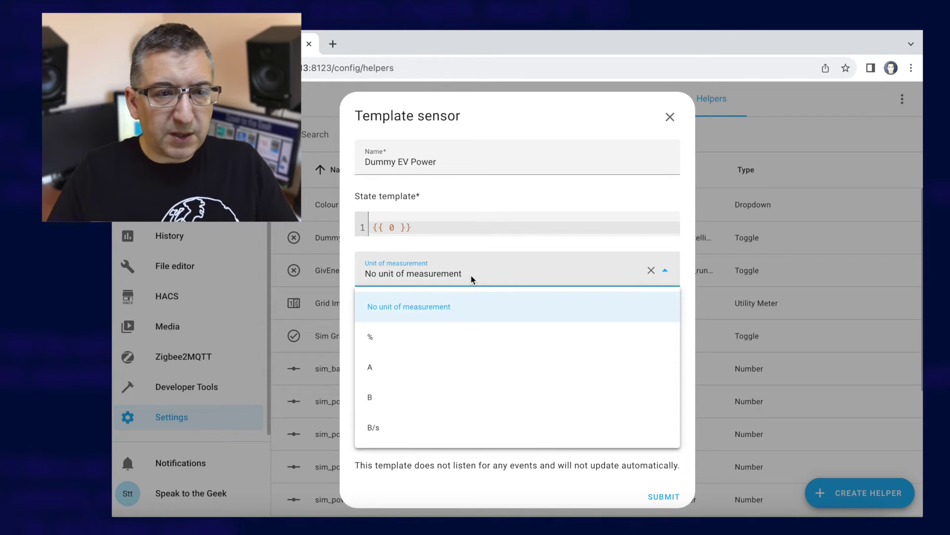
type("W")
key("BackSpace")
key("BackSpace")
key("BackSpace")
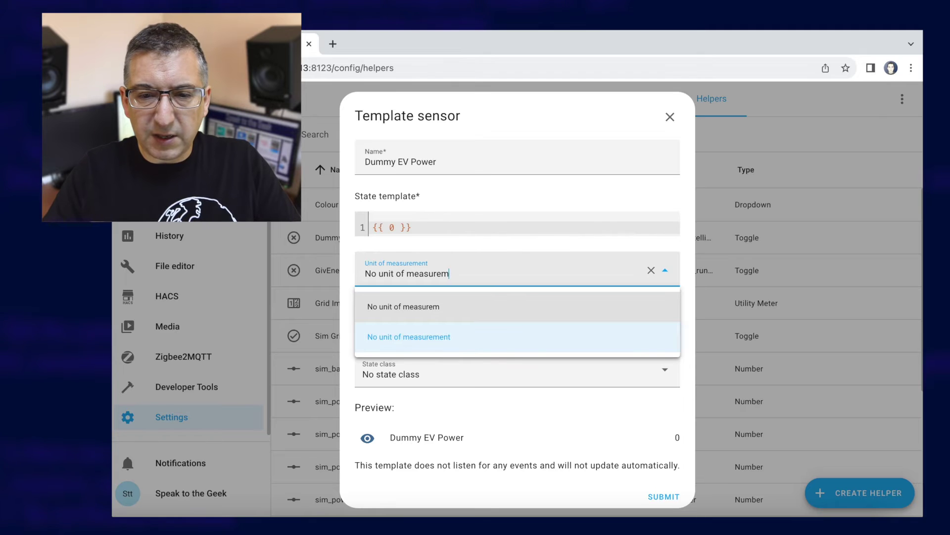
key("BackSpace")
key("BackSpace")
type("W")
left_click(374, 307)
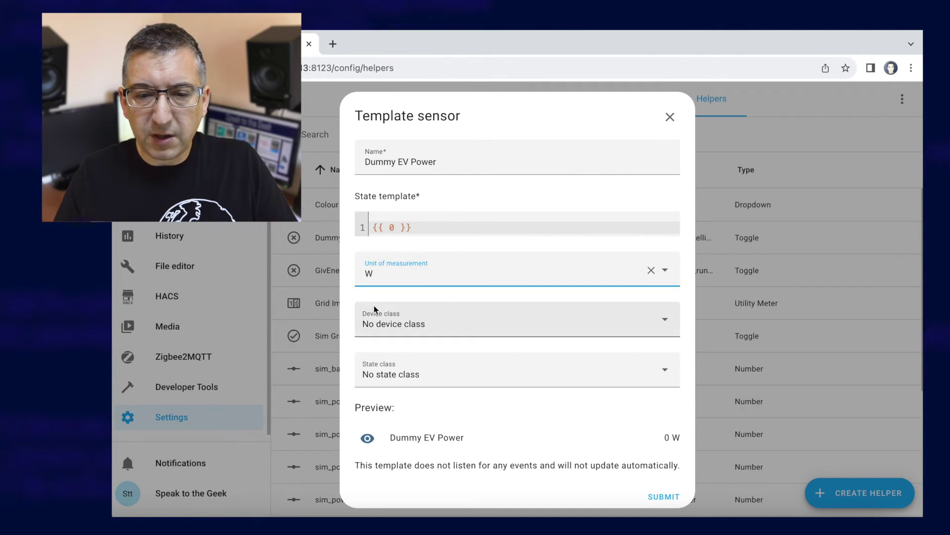
Set the Dummy EV Power sensor's device class to Power.
left_click(401, 324)
key("p")
key("o")
key("w")
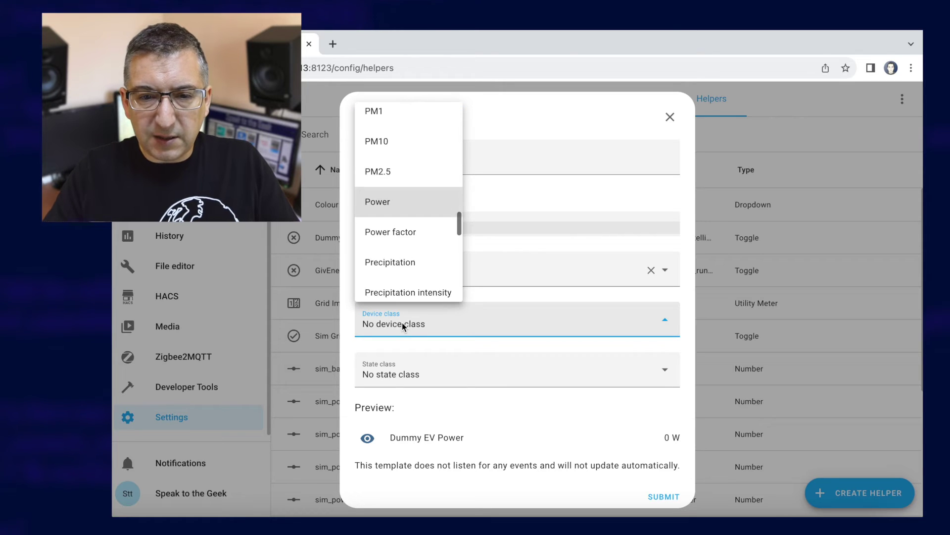
left_click(388, 200)
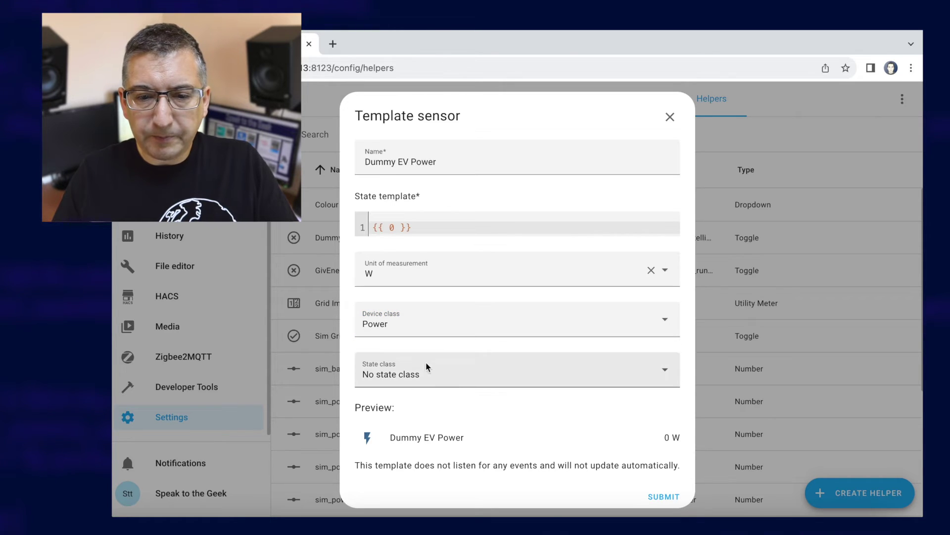
Set the sensor's state class to Measurement and submit the new template sensor.
left_click(405, 374)
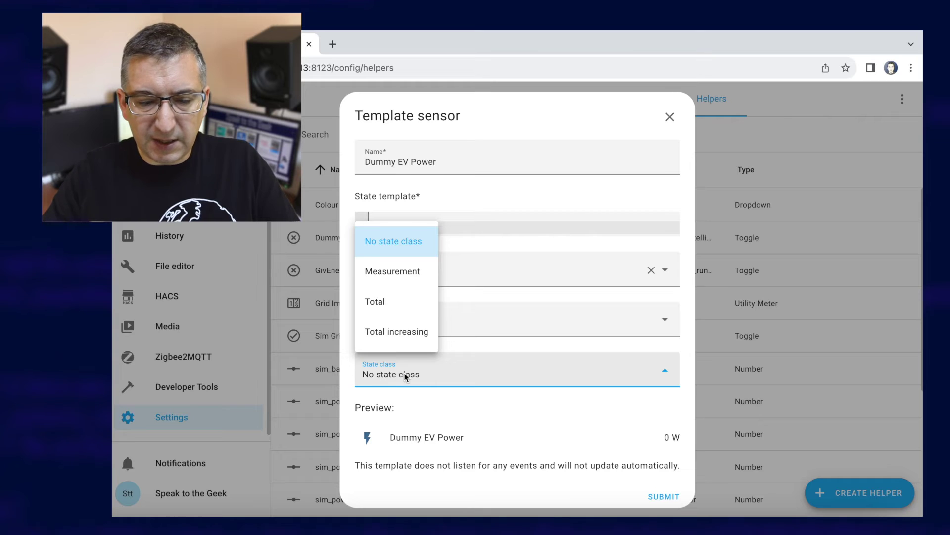
left_click(405, 271)
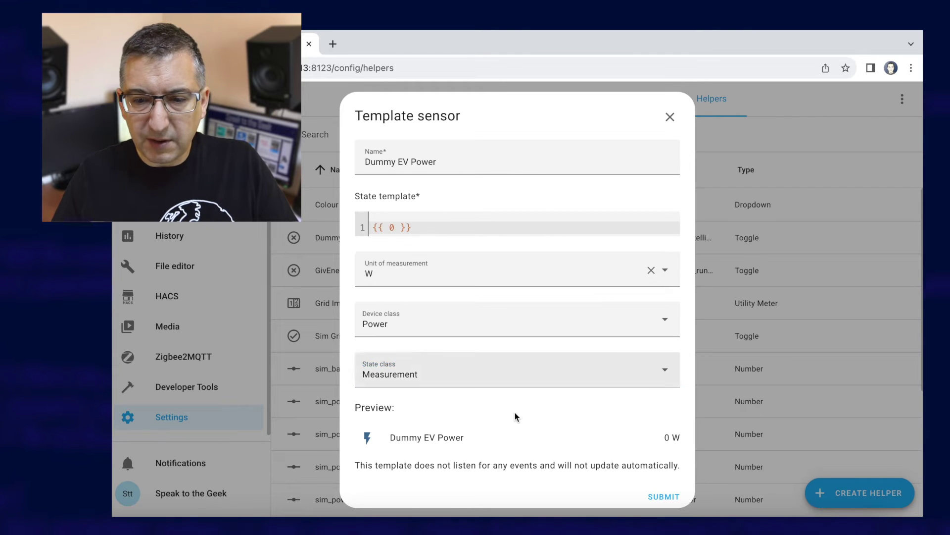
left_click(666, 491)
left_click(612, 333)
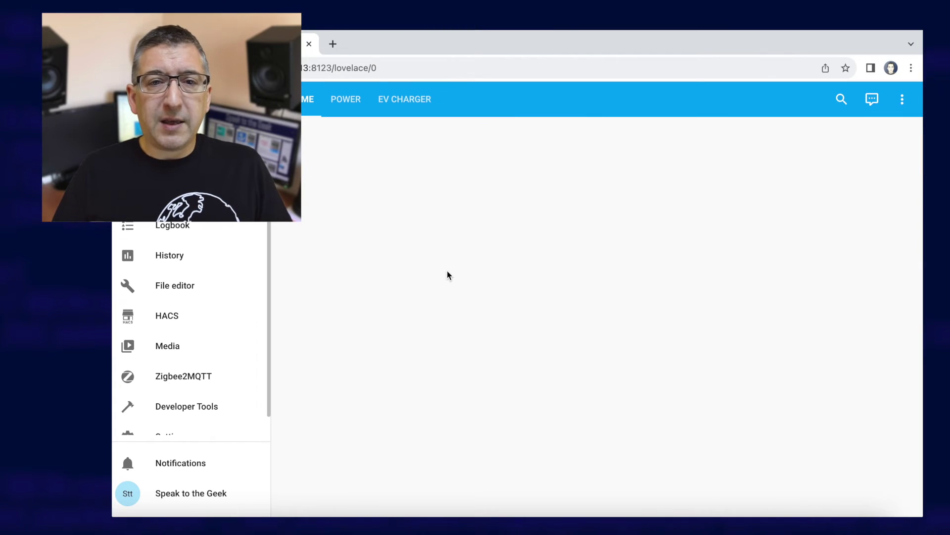
Import the Balance GivEnergy AIO and AC3 Inverters blueprint from the copied homeassistant-blueprints address of givenergy_aio_ac3_balancer.yaml.
scroll(193, 430, "down", 1)
left_click(184, 417)
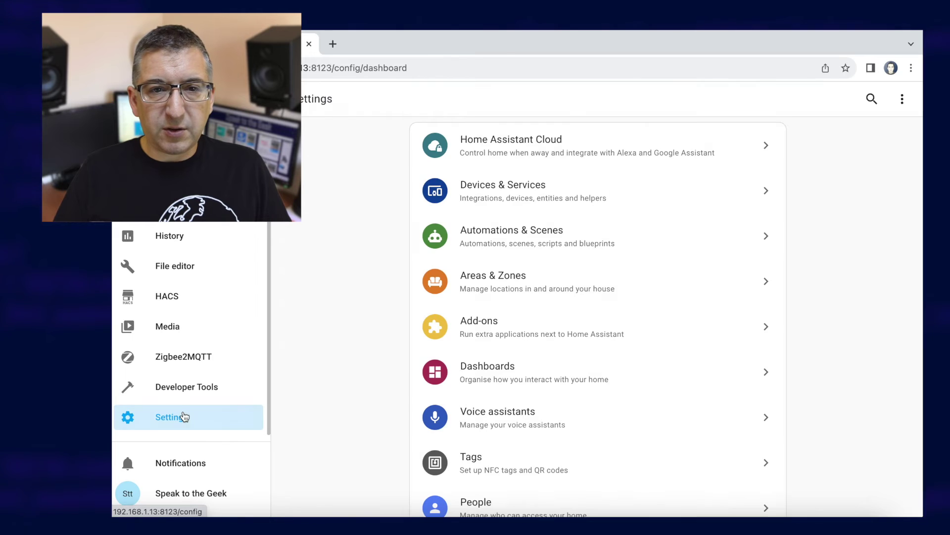
left_click(546, 242)
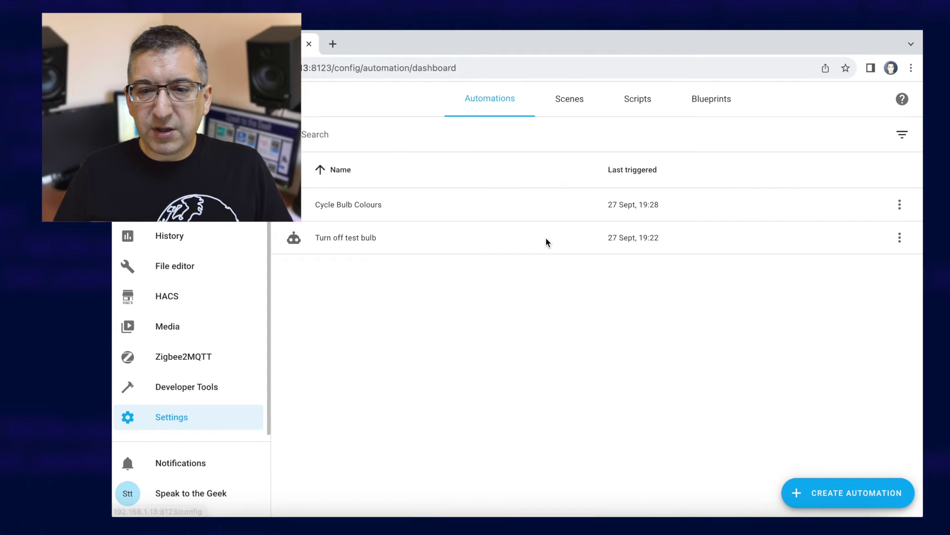
left_click(720, 105)
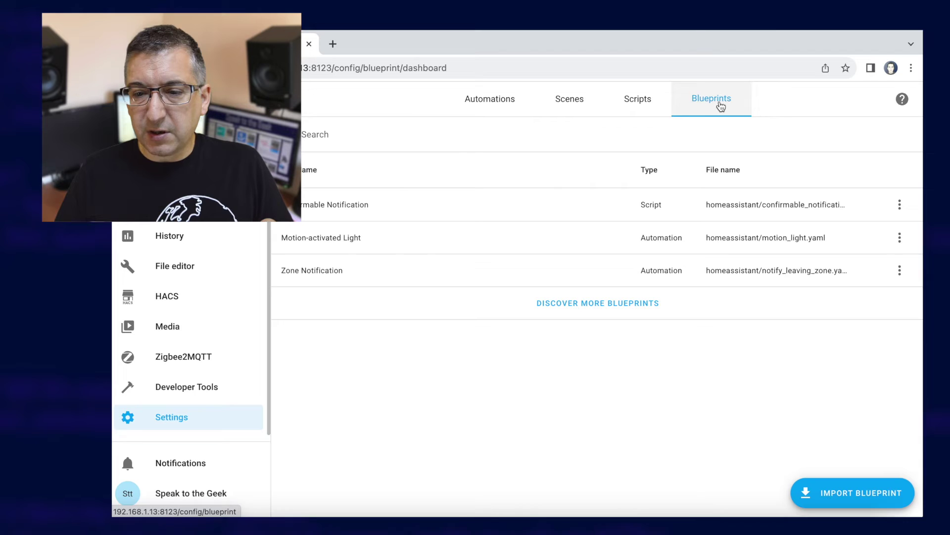
left_click(857, 492)
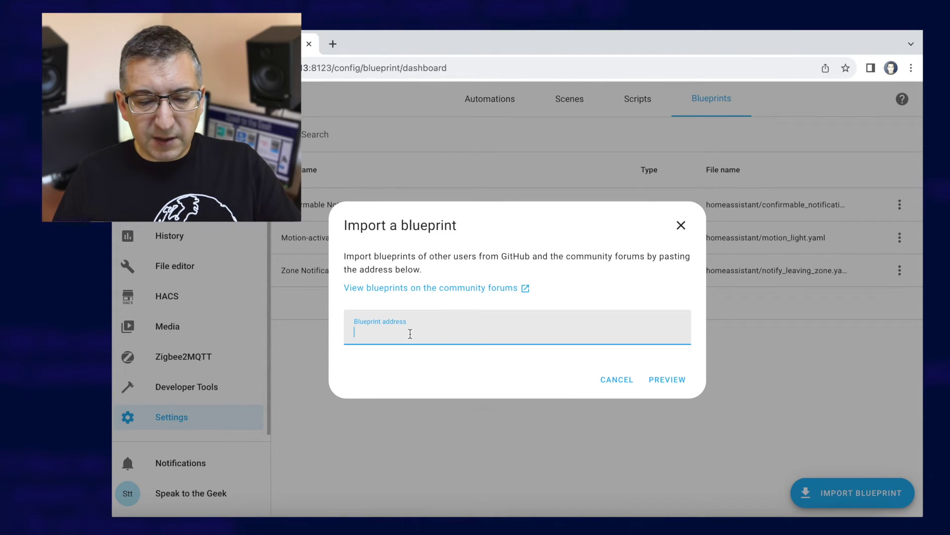
key("ctrl+v")
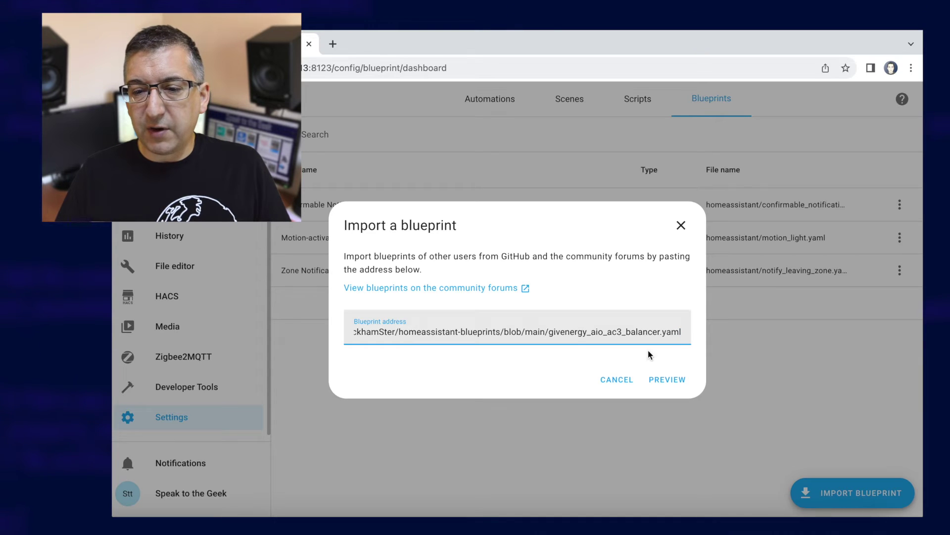
left_click(668, 382)
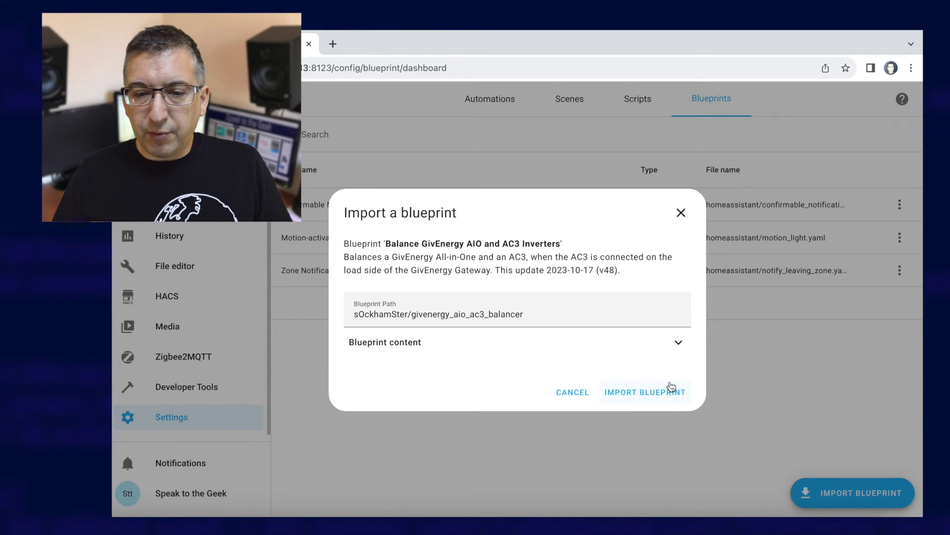
left_click(630, 393)
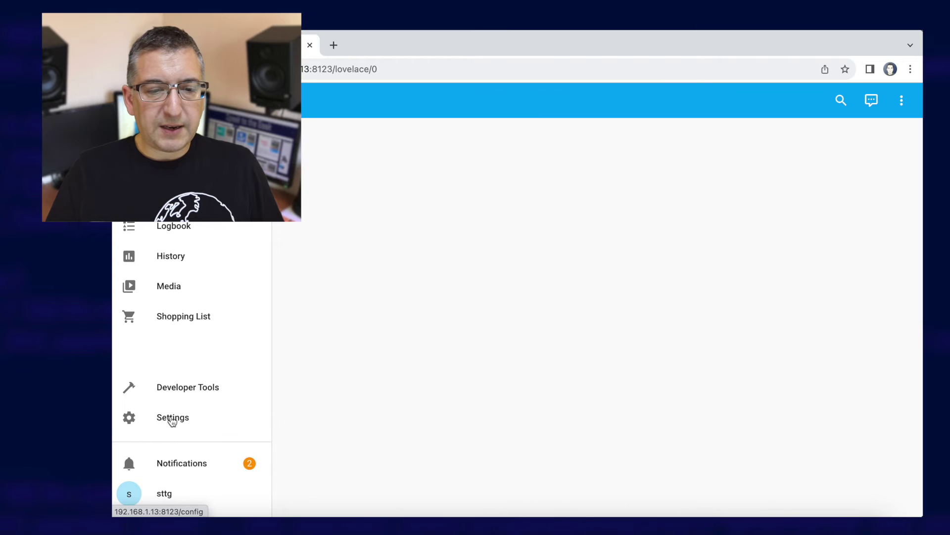
Create a new automation based on the Balance GivEnergy AIO and AC3 Inverters blueprint.
left_click(171, 418)
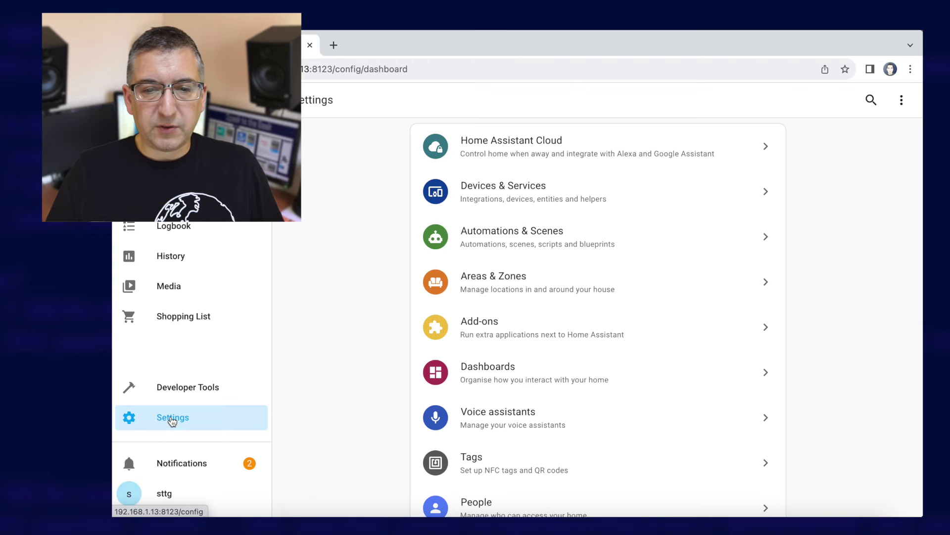
left_click(562, 248)
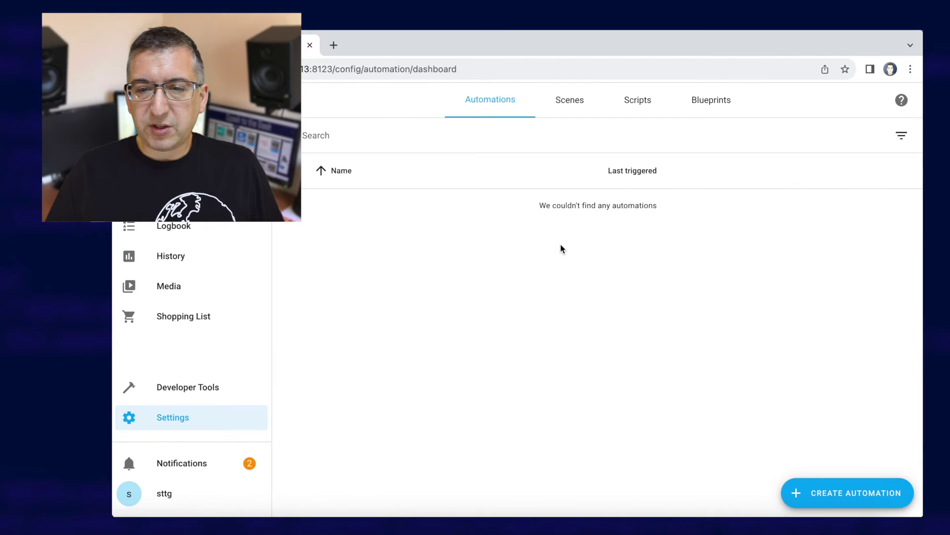
left_click(849, 494)
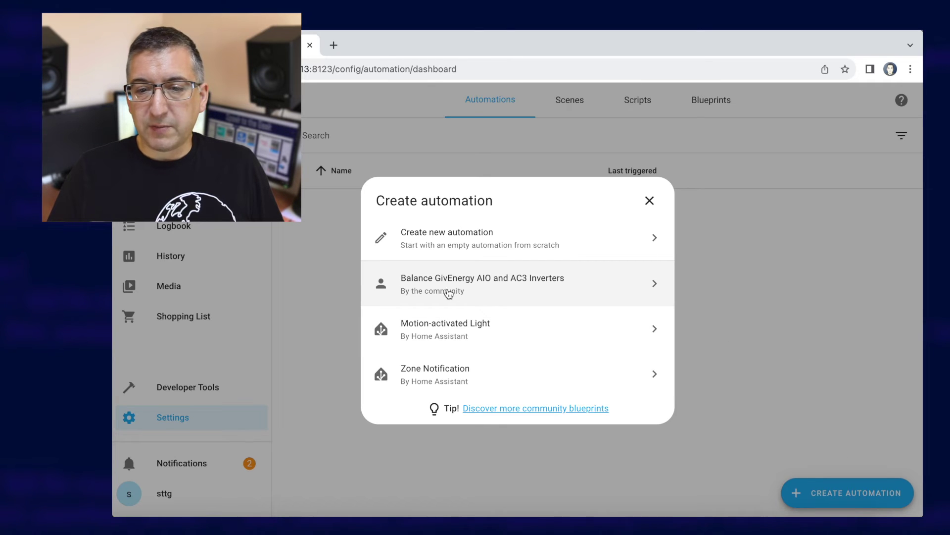
left_click(448, 294)
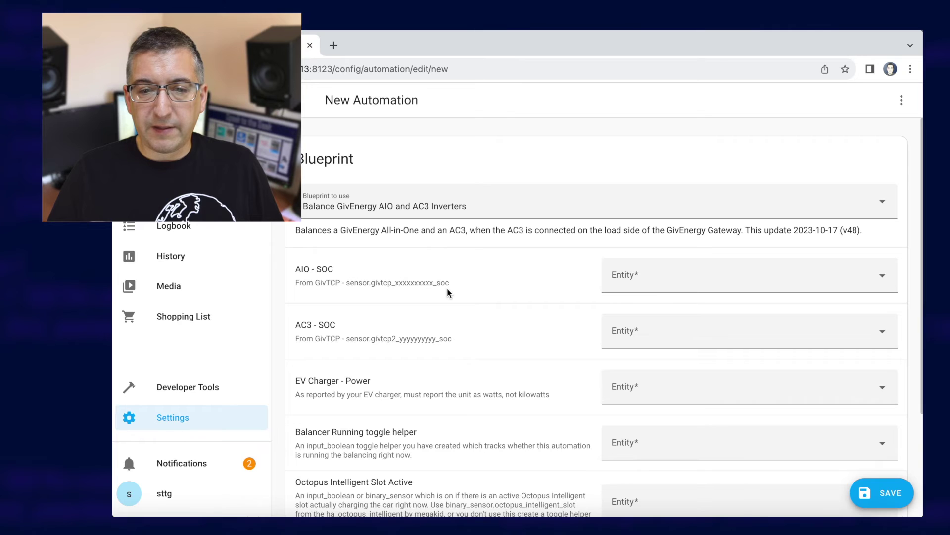
Assign GivTCP CH2315G086 Power GivTCP SOC as the AIO - SOC entity and GivTCP2 CE2122G257 Power GivTCP2 SOC as the AC3 - SOC entity.
scroll(448, 294, "down", 2)
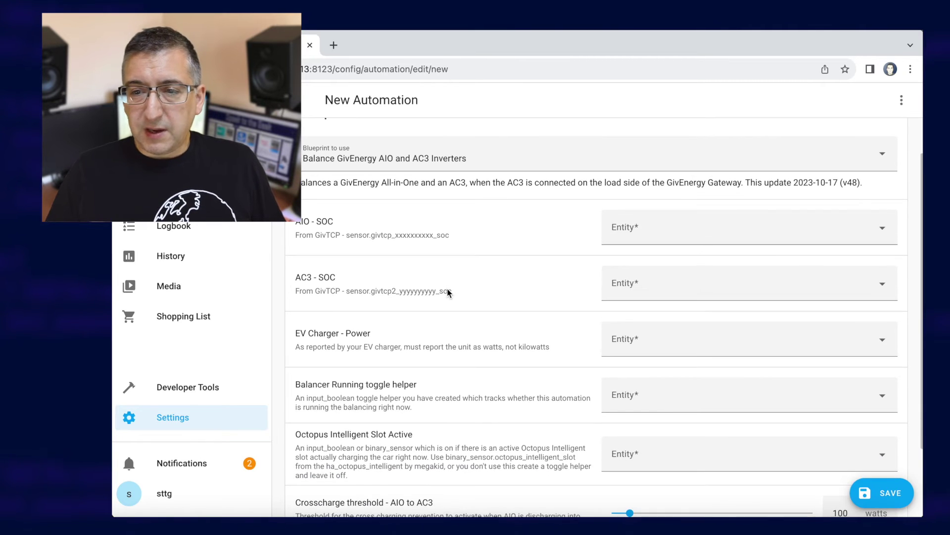
scroll(448, 294, "down", 1)
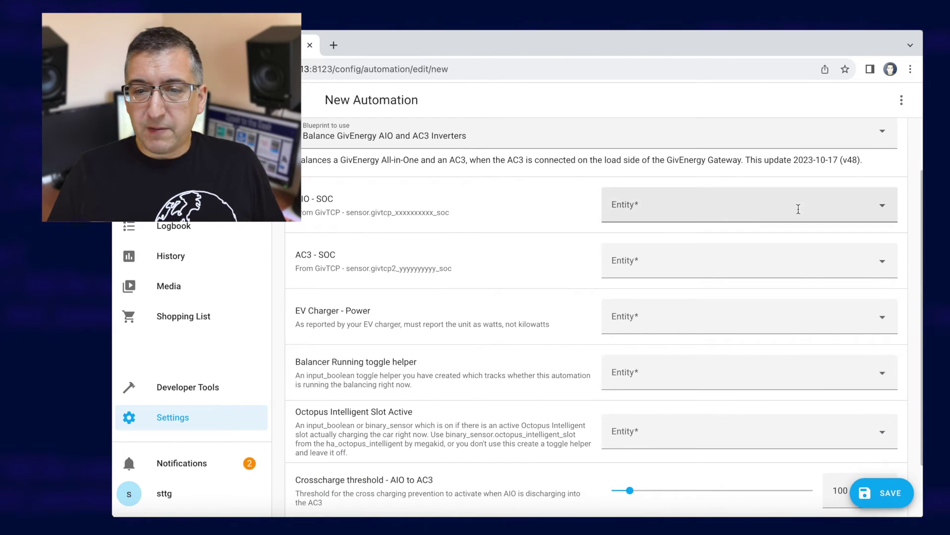
left_click(732, 206)
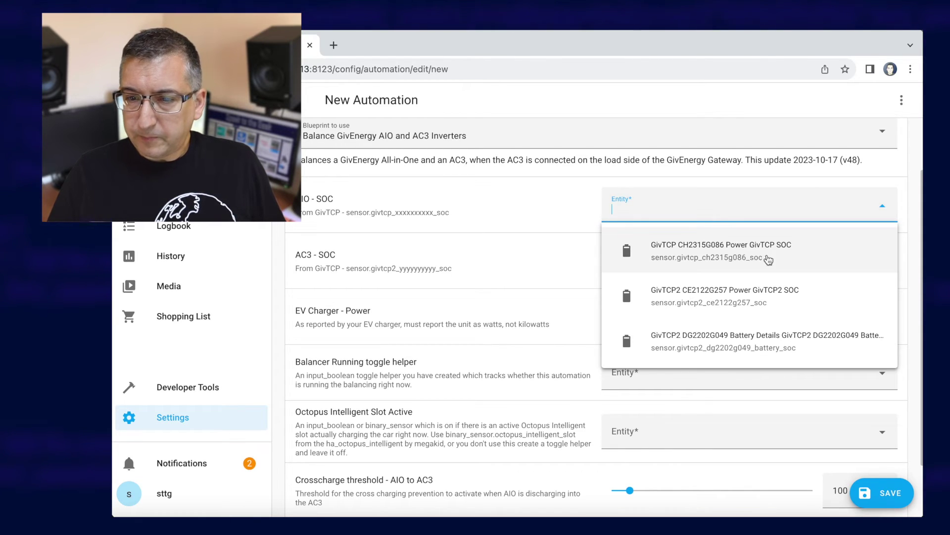
left_click(807, 260)
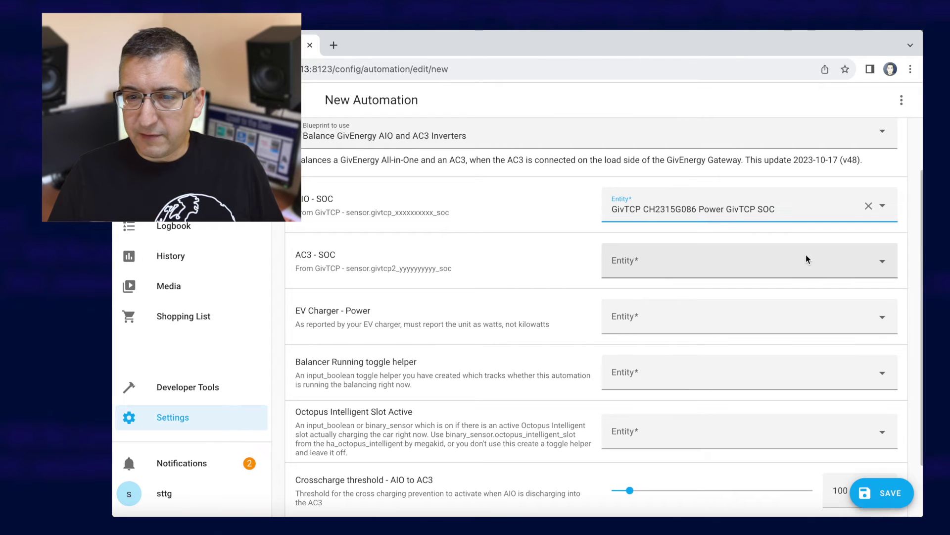
left_click(673, 259)
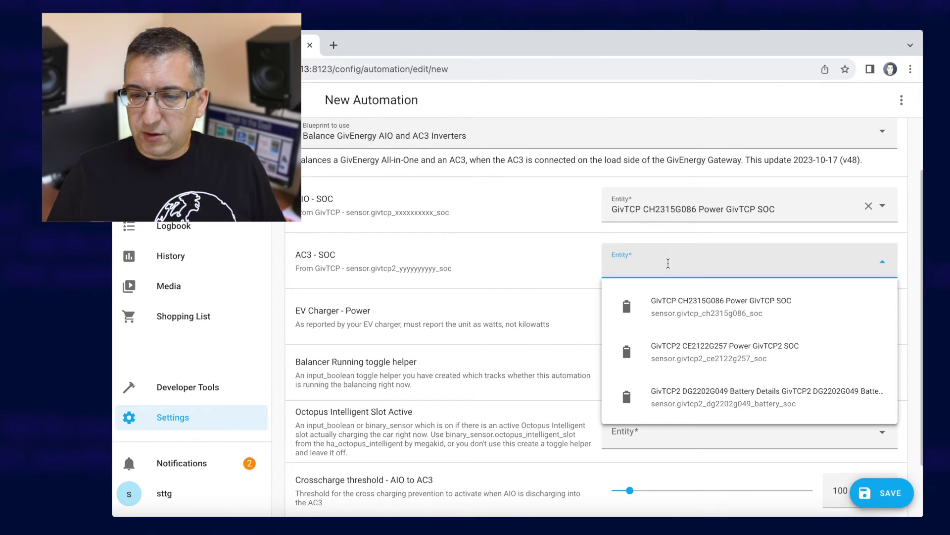
left_click(767, 357)
Assign Dummy EV Power as the EV Charger - Power entity and GivEnergy Balancer Running as the Balancer Running toggle helper.
scroll(768, 358, "down", 2)
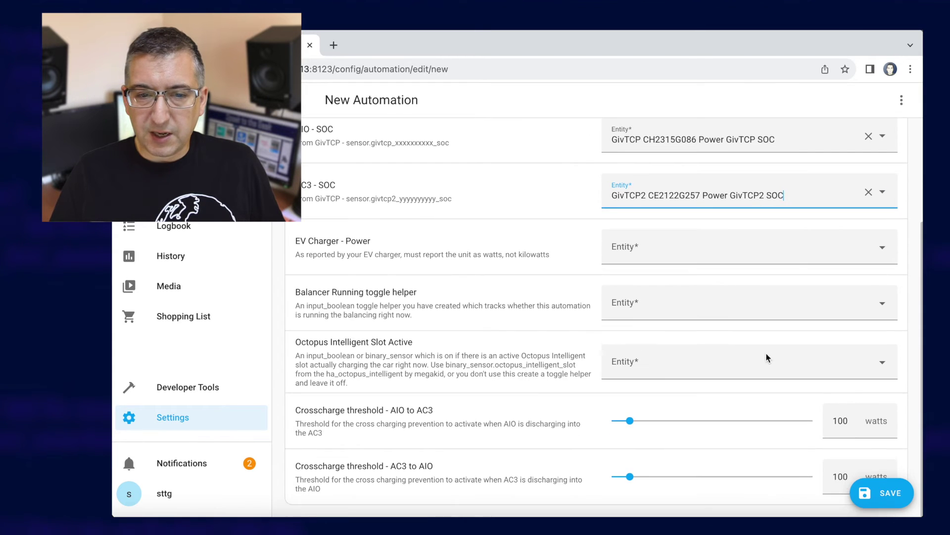
left_click(713, 246)
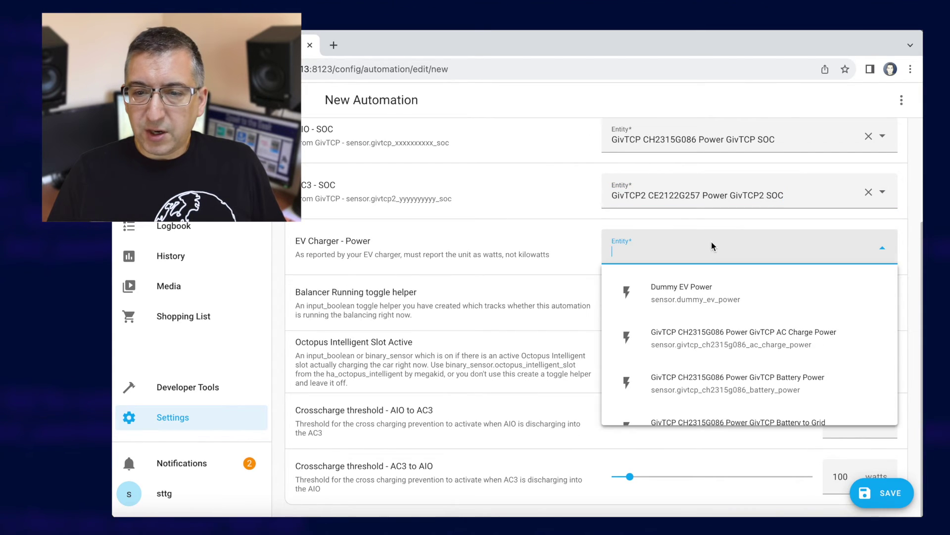
left_click(703, 292)
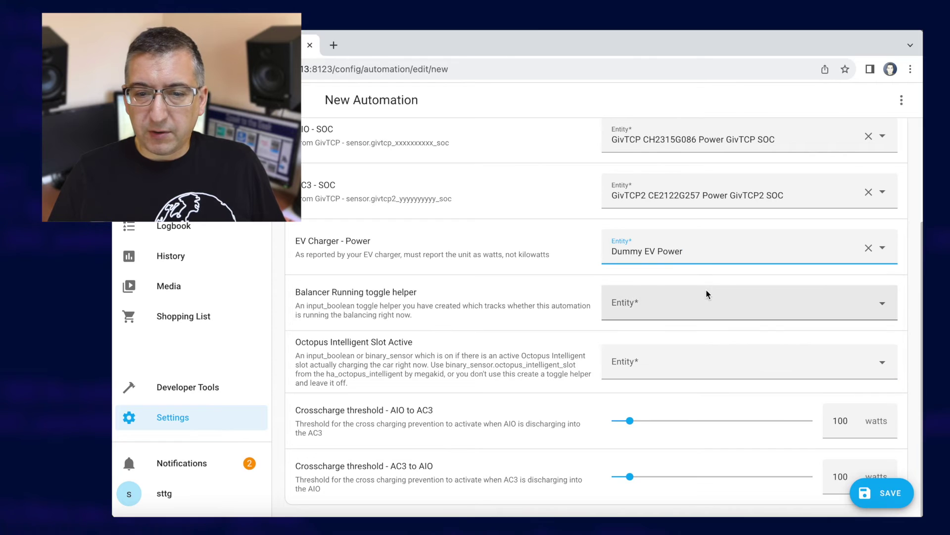
left_click(673, 303)
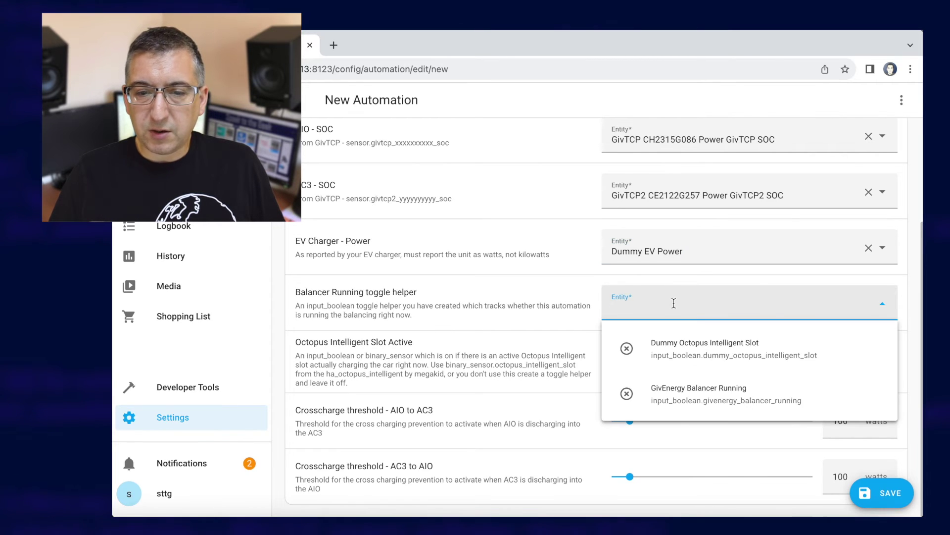
left_click(712, 399)
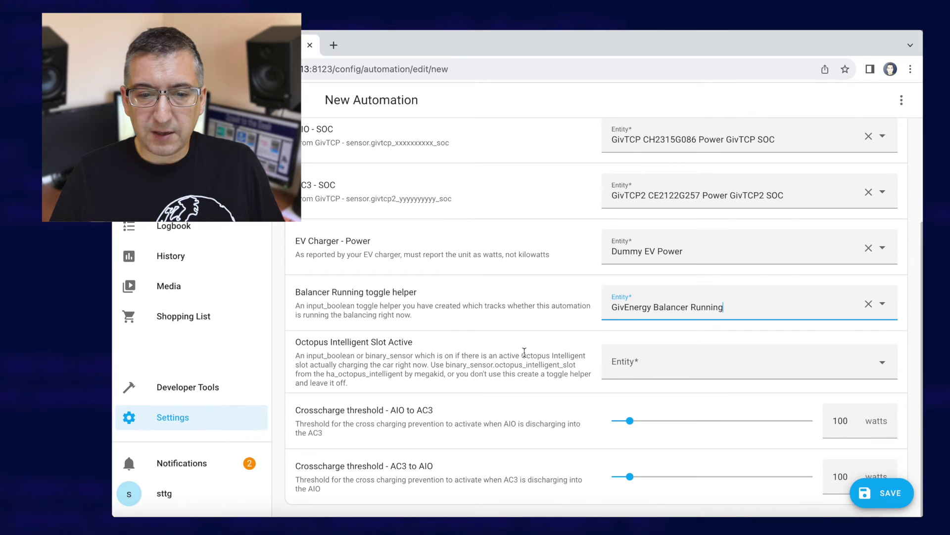
Find the Dummy Octopus Intelligent Slot entity with "octo" and assign it to Octopus Intelligent Slot Active.
left_click(711, 366)
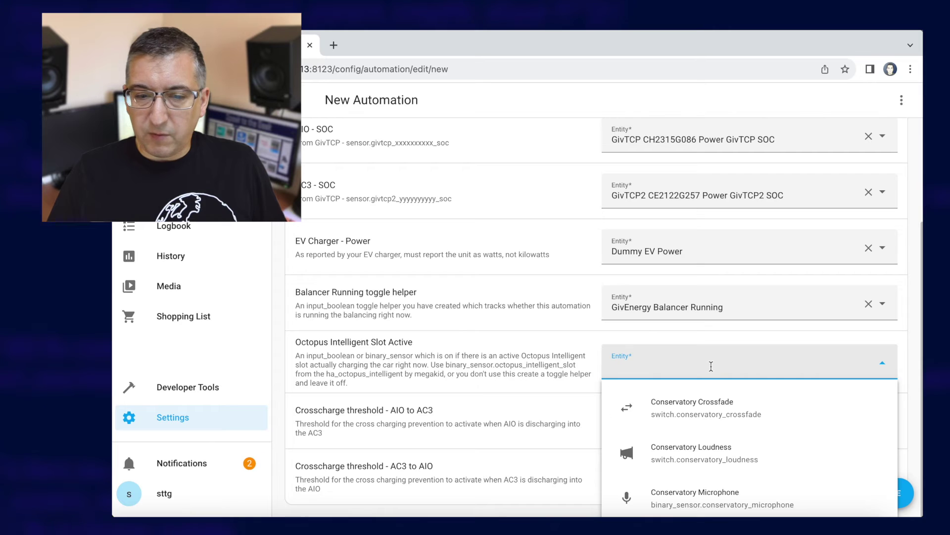
type("octo")
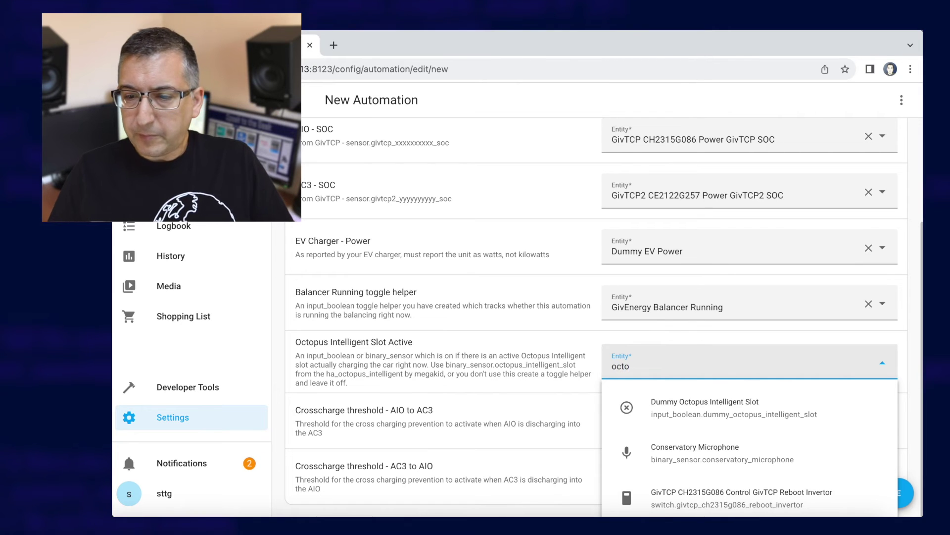
left_click(717, 410)
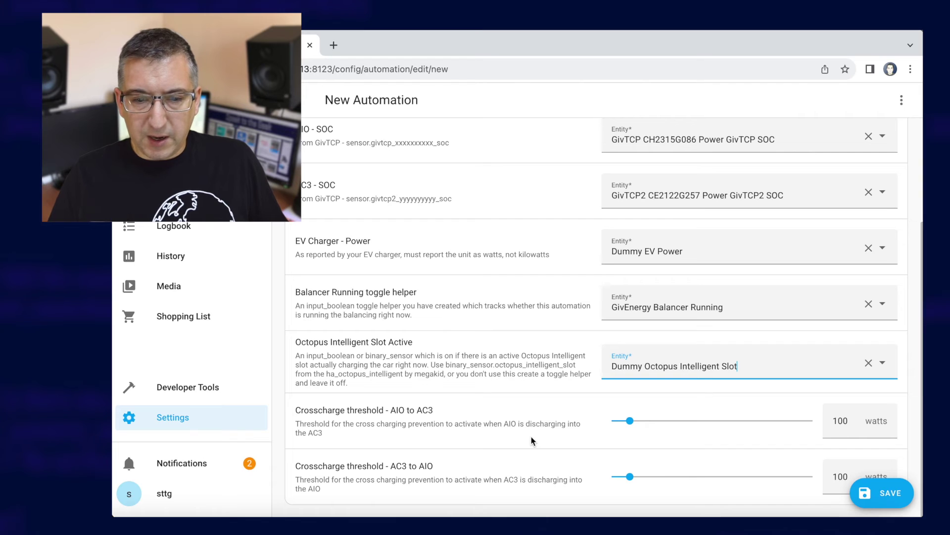
Set the AIO to AC3 crosscharge threshold to 50 watts.
left_click(629, 421)
left_click_drag(629, 425, 620, 426)
left_click(876, 424)
key("BackSpace")
type("0")
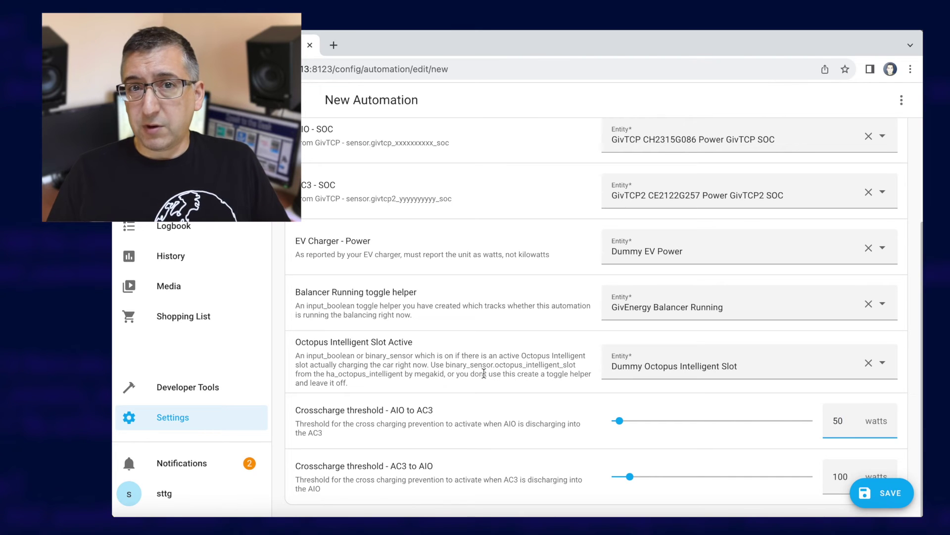
Save the automation under the name "Balance GivEnergy AIO and AC3".
left_click(886, 493)
triple_click(496, 273)
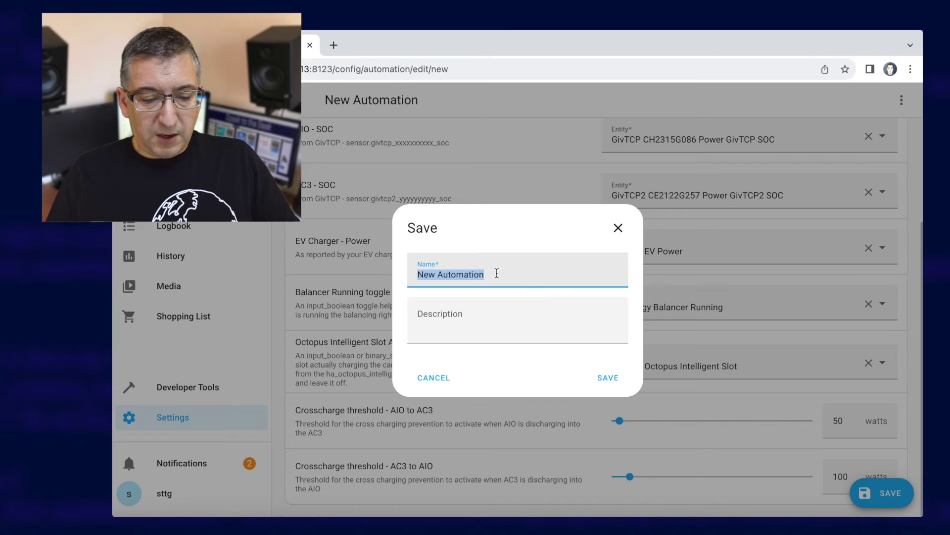
type("Balance GivEnergy AIO and AC3")
left_click(609, 378)
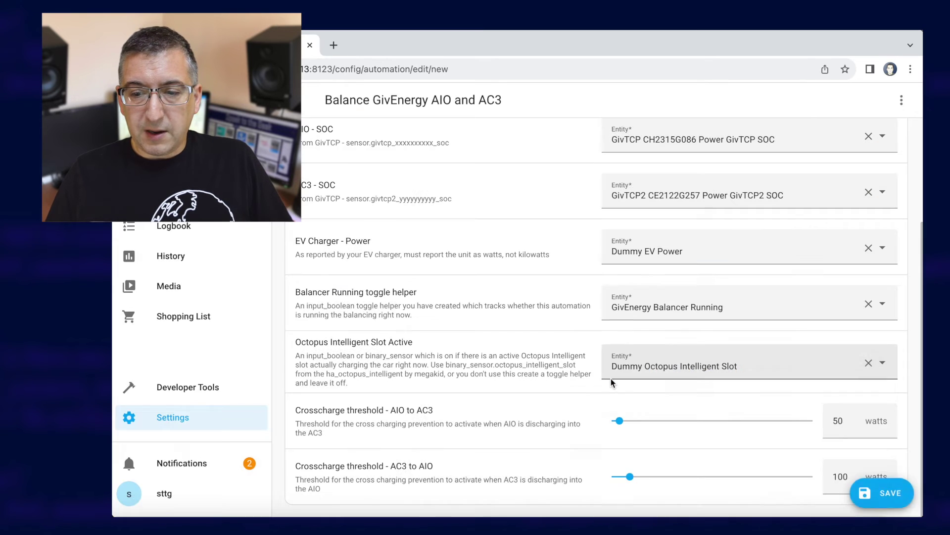